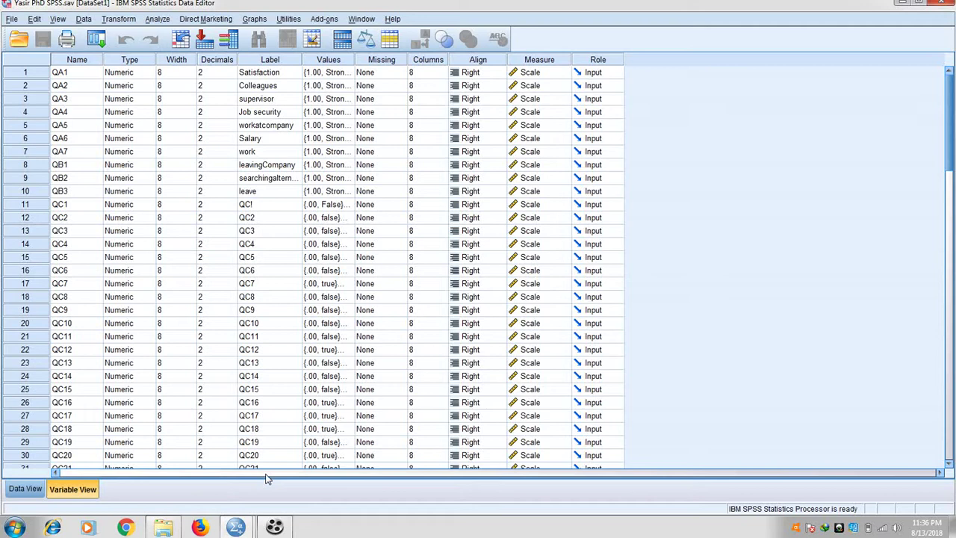
Step: Switch the Data Editor from Variable View to the Data View grid
click(28, 489)
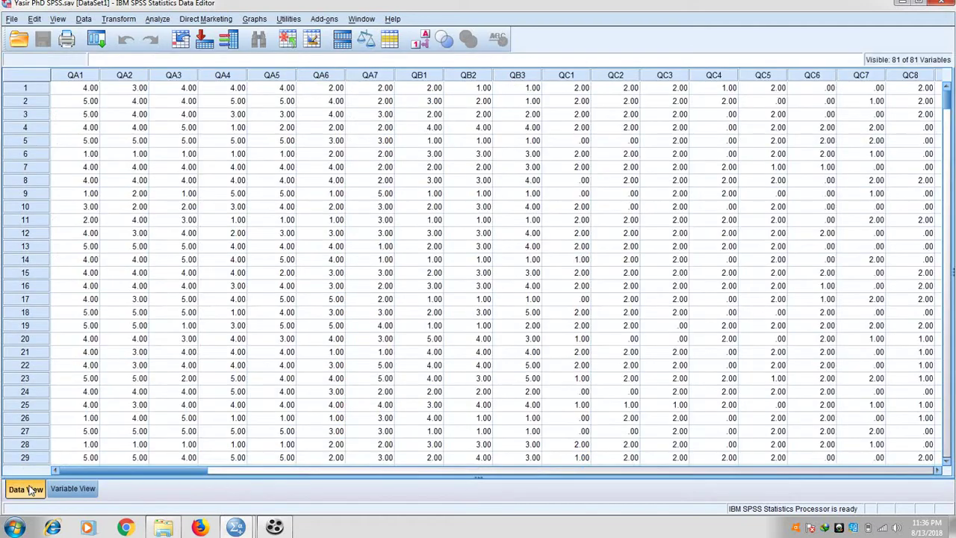
Step: Start Compute Variable and name the target variable interaction_term
click(118, 20)
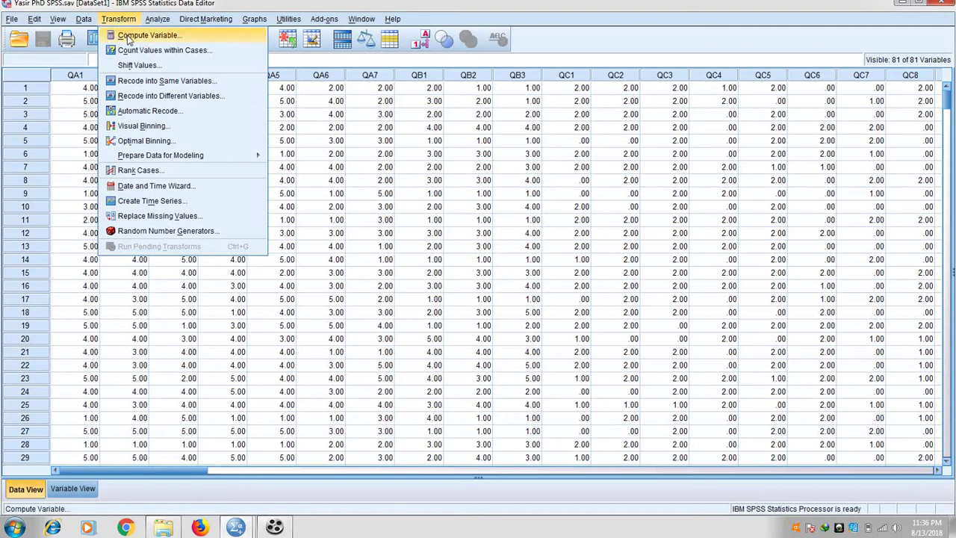
click(129, 40)
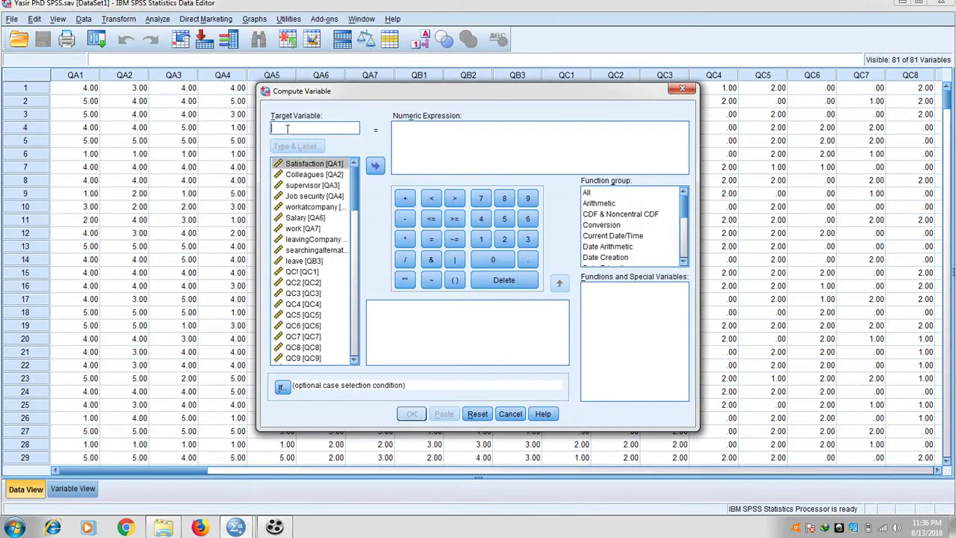
text(lnterac)
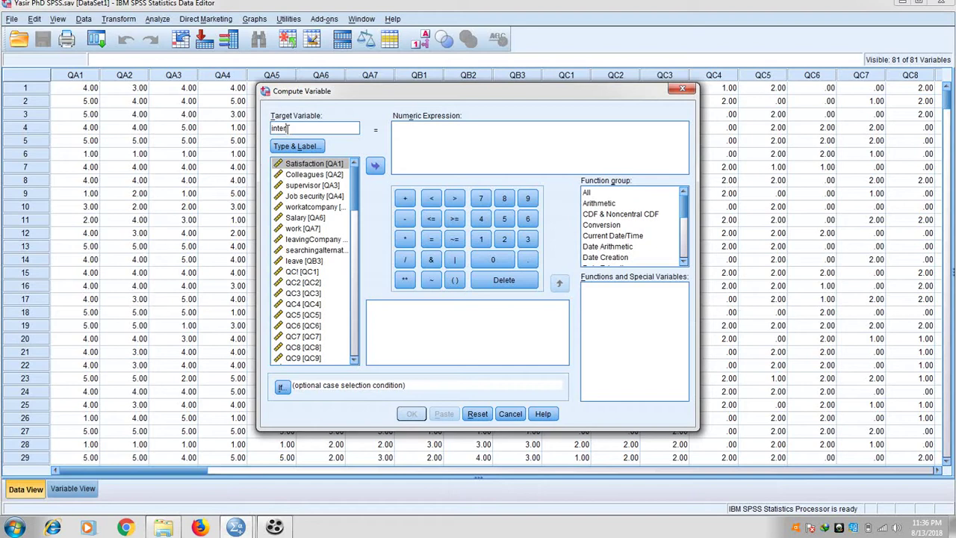
text(tion term)
click(308, 129)
key(BackSpace)
text(_)
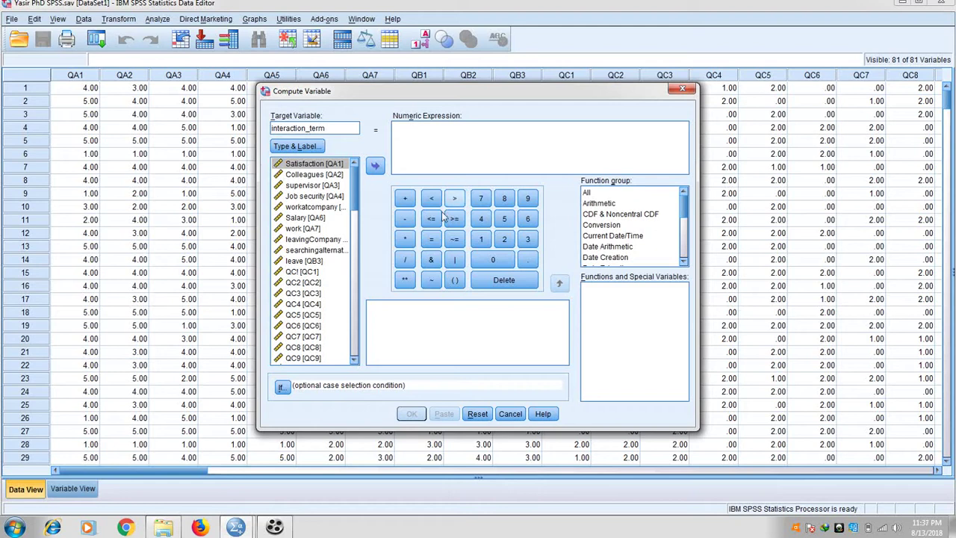
Step: Build the expression QA6 * Analytical and run the computation
click(317, 218)
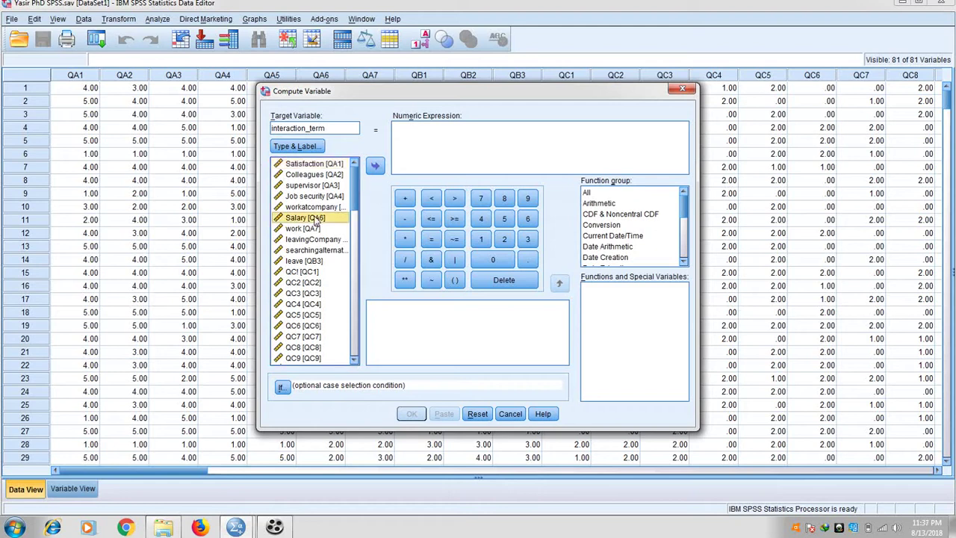
click(376, 167)
click(405, 239)
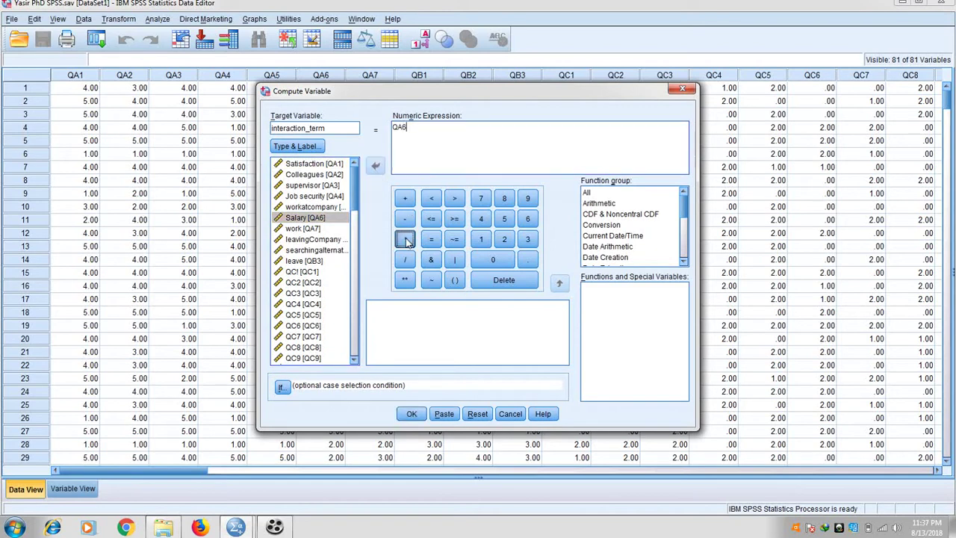
drag(358, 201, 357, 313)
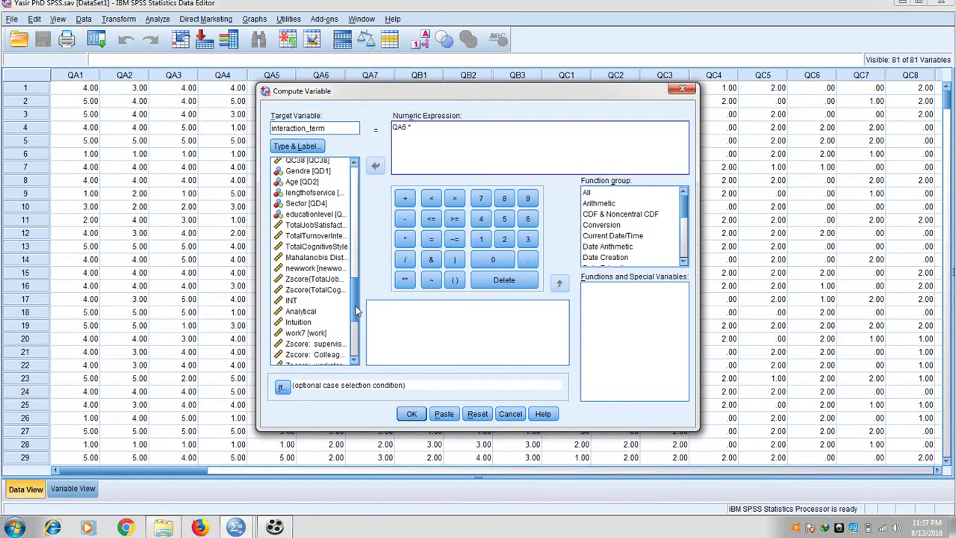
click(314, 311)
click(375, 166)
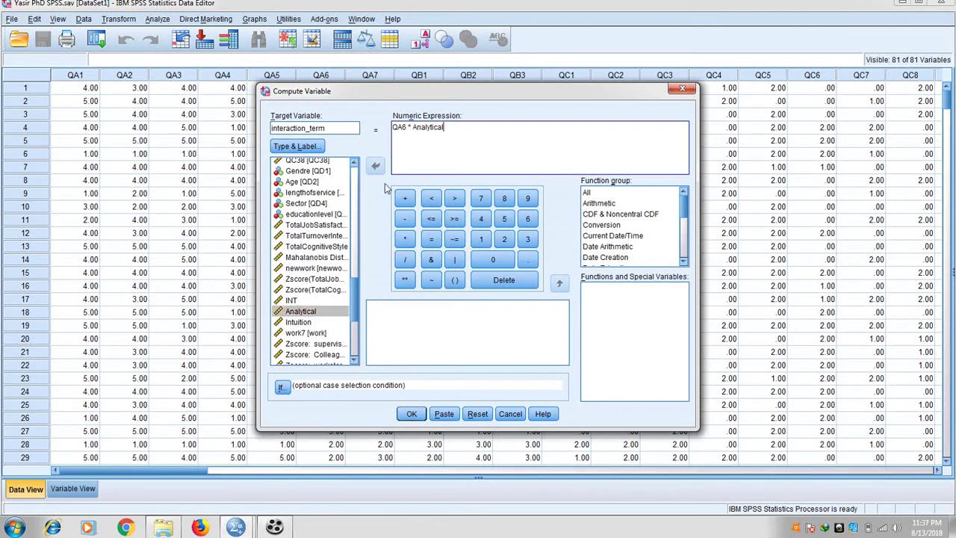
click(411, 414)
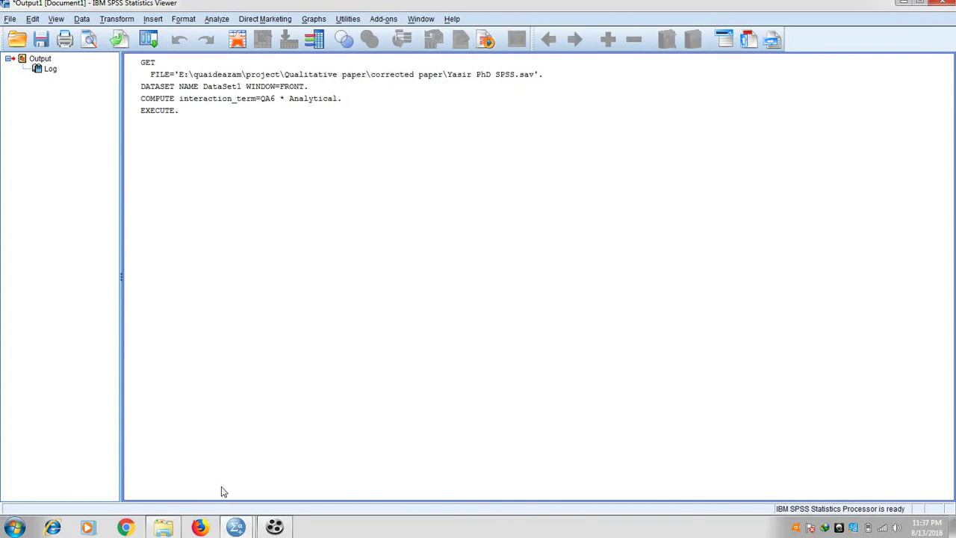
Step: Return to the Data Editor and page right to the filled interaction_term column
mouse_move(235, 527)
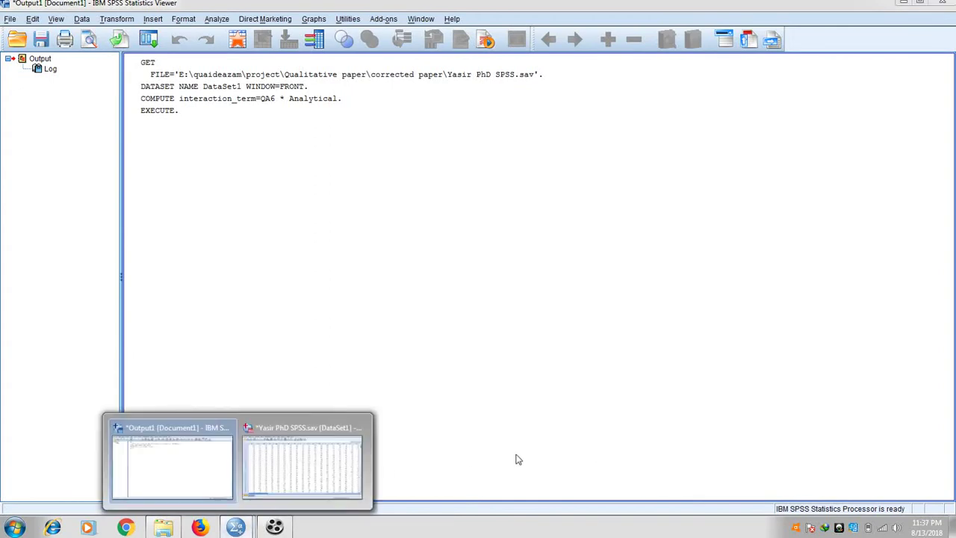
click(343, 467)
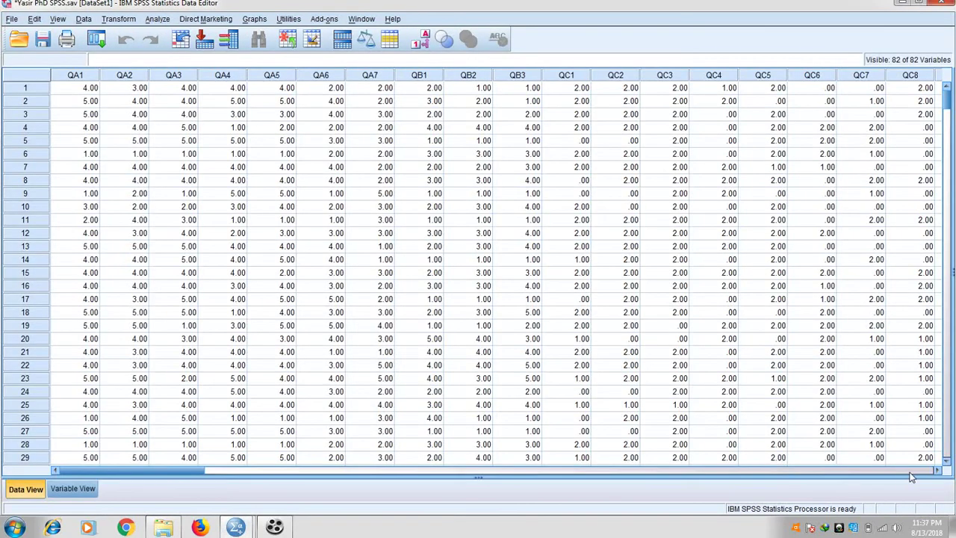
click(910, 472)
click(910, 471)
click(910, 471)
click(910, 472)
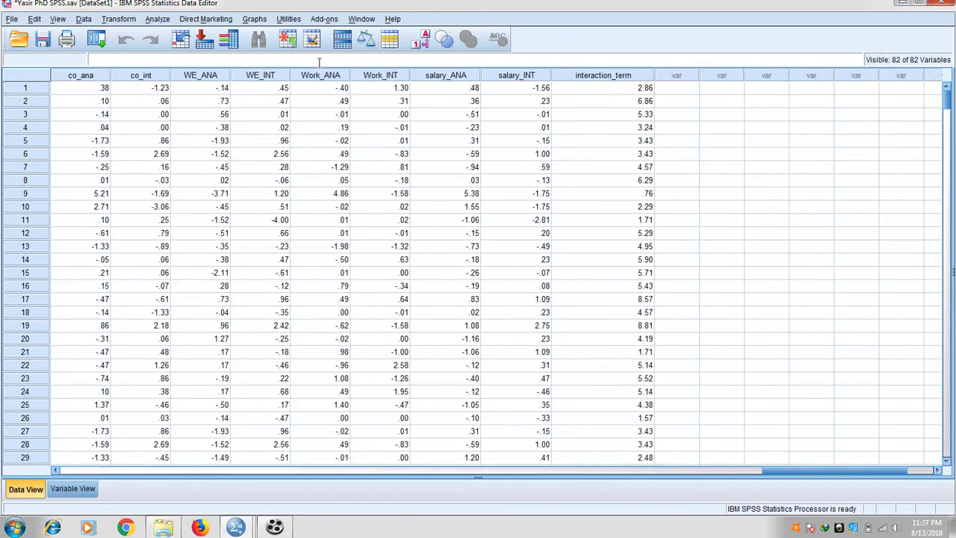
Step: Start Bivariate Correlations and add Salary [QA6] and TotalTurnoverIntention to Variables
click(157, 20)
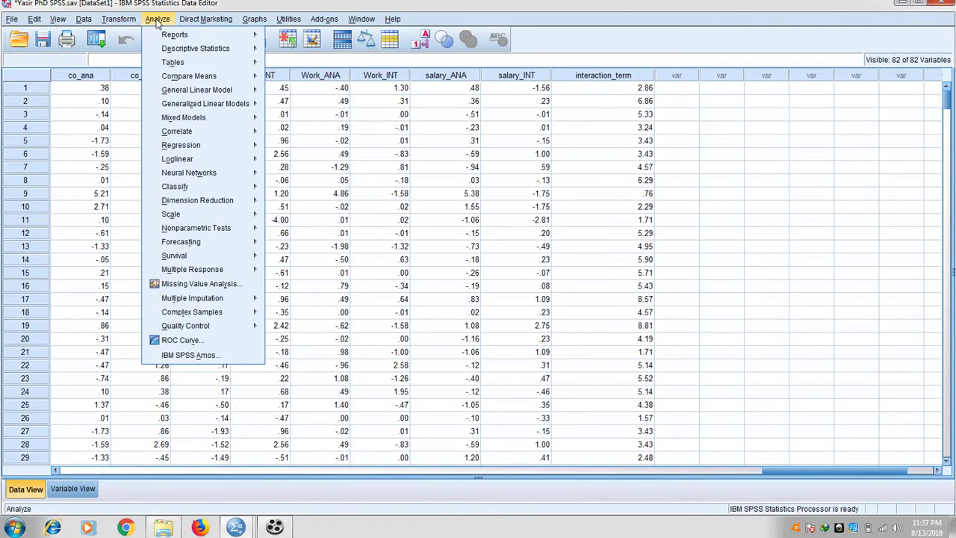
mouse_move(236, 145)
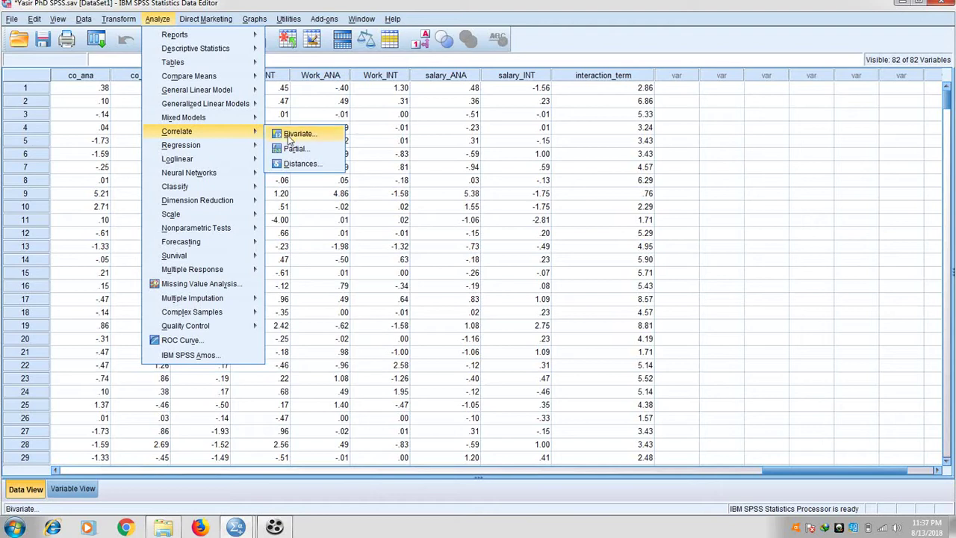
click(291, 134)
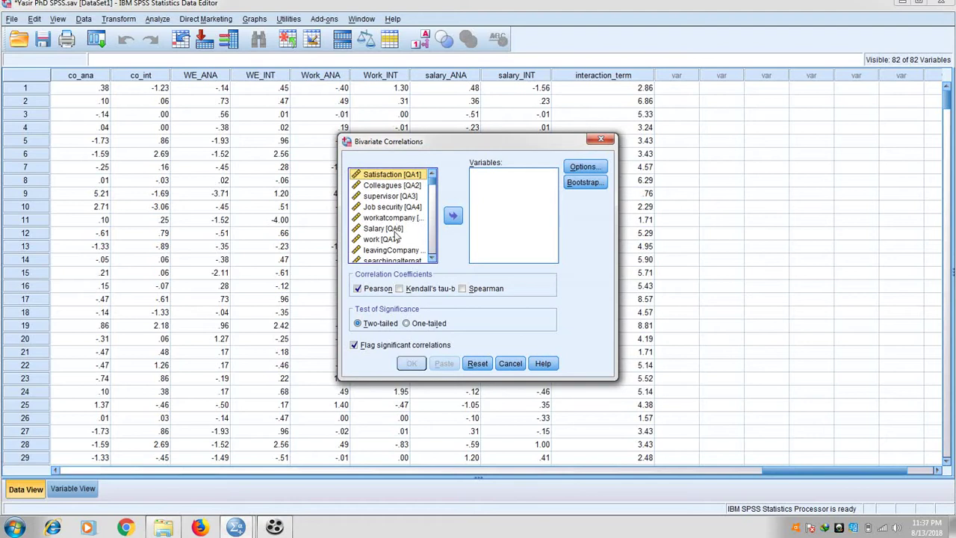
click(396, 229)
click(455, 222)
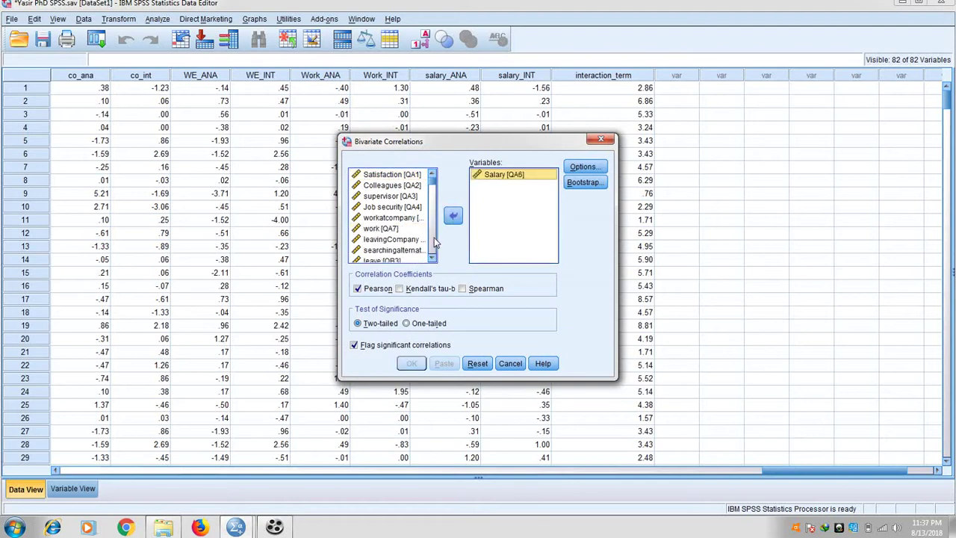
scroll(435, 241, down, 10)
scroll(433, 243, down, 10)
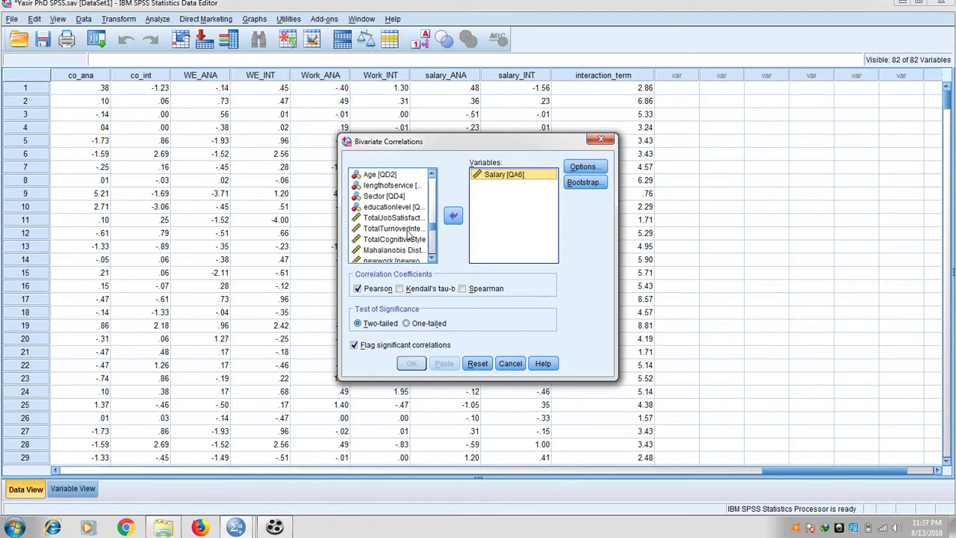
click(411, 228)
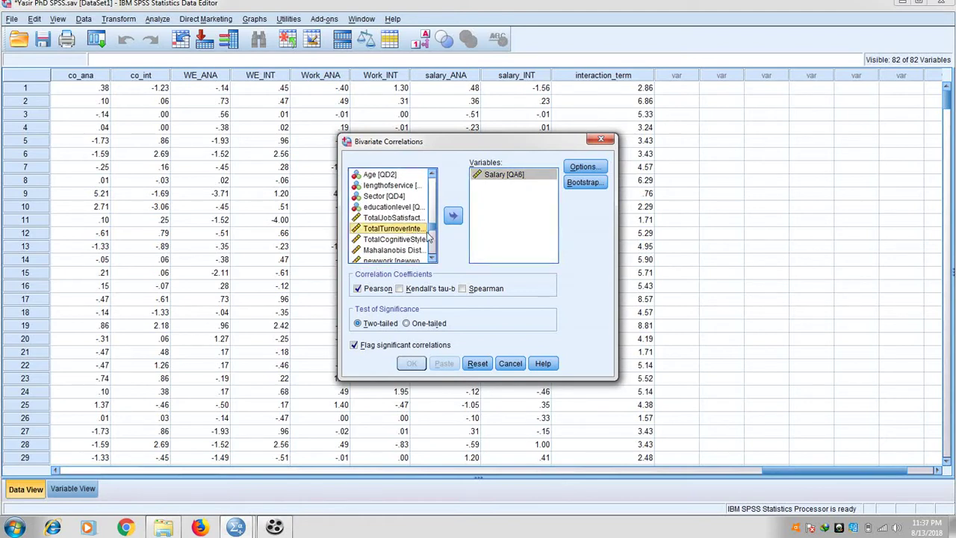
click(453, 216)
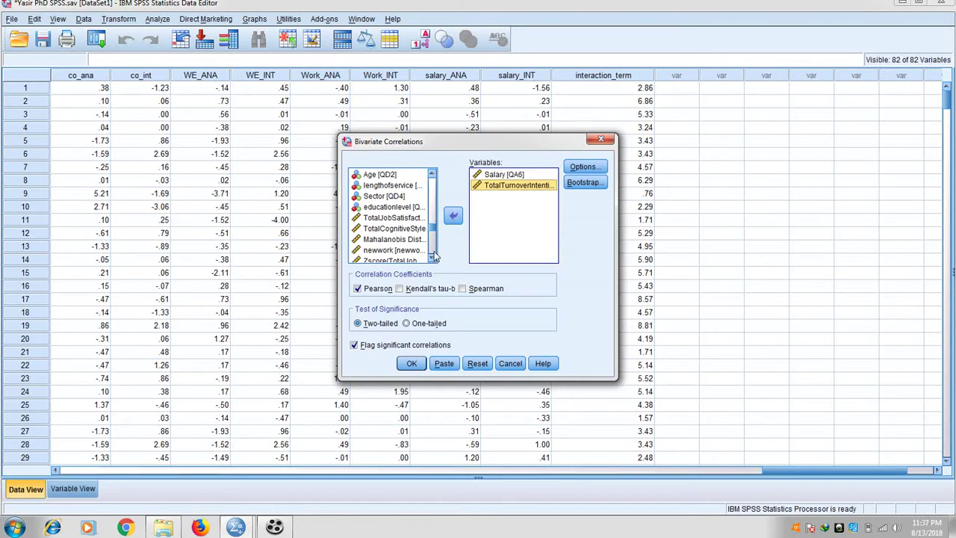
Step: Add Analytical and interaction_term, then reposition TotalTurnoverIntention in the Variables list
scroll(432, 256, down, 3)
click(396, 209)
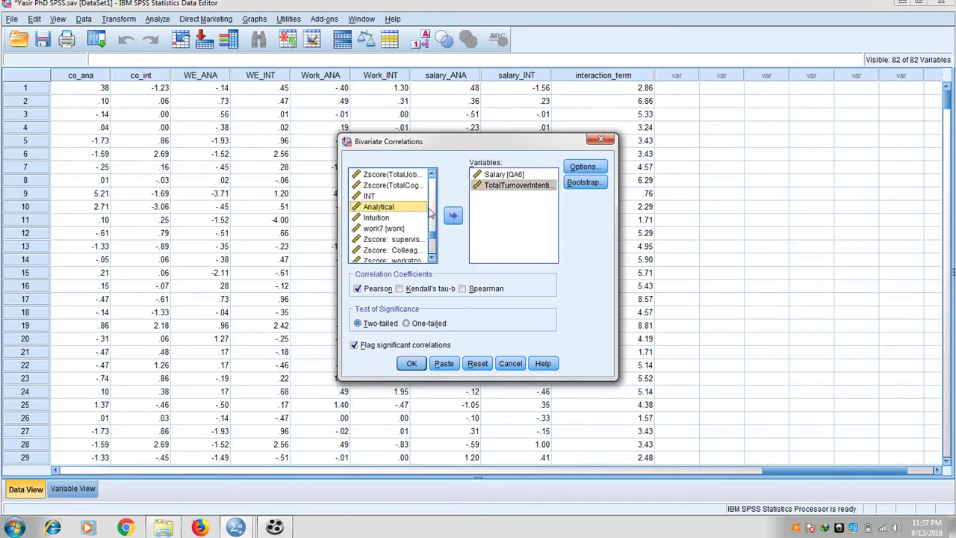
click(453, 216)
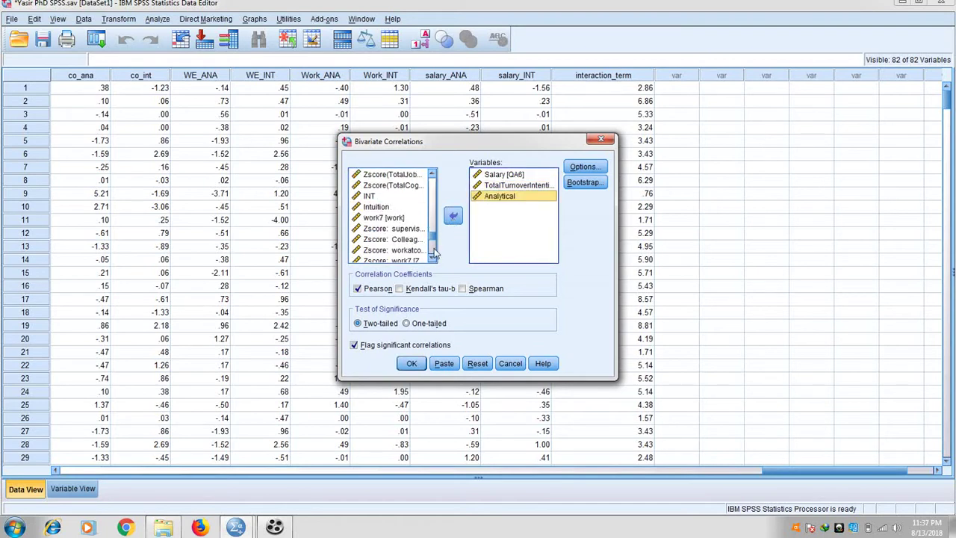
scroll(435, 254, down, 3)
click(407, 257)
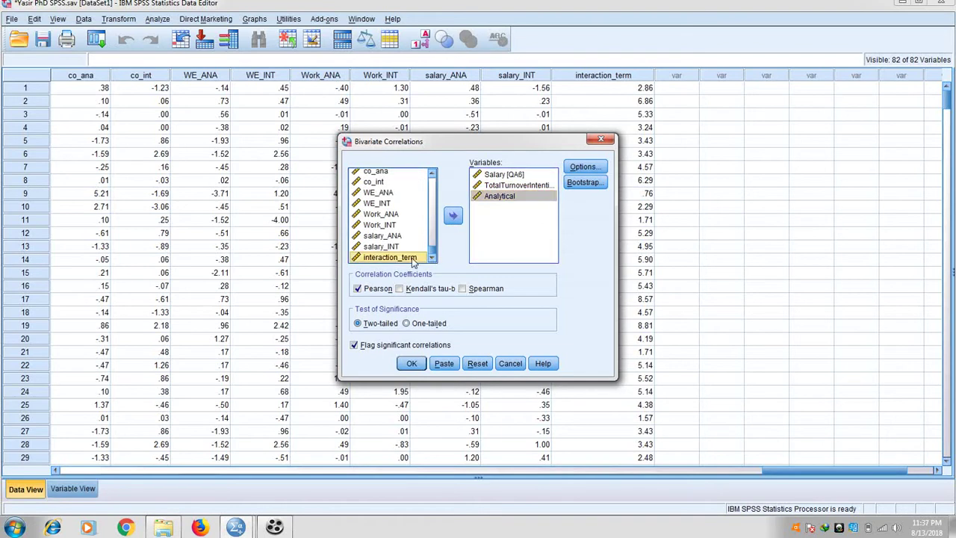
click(452, 216)
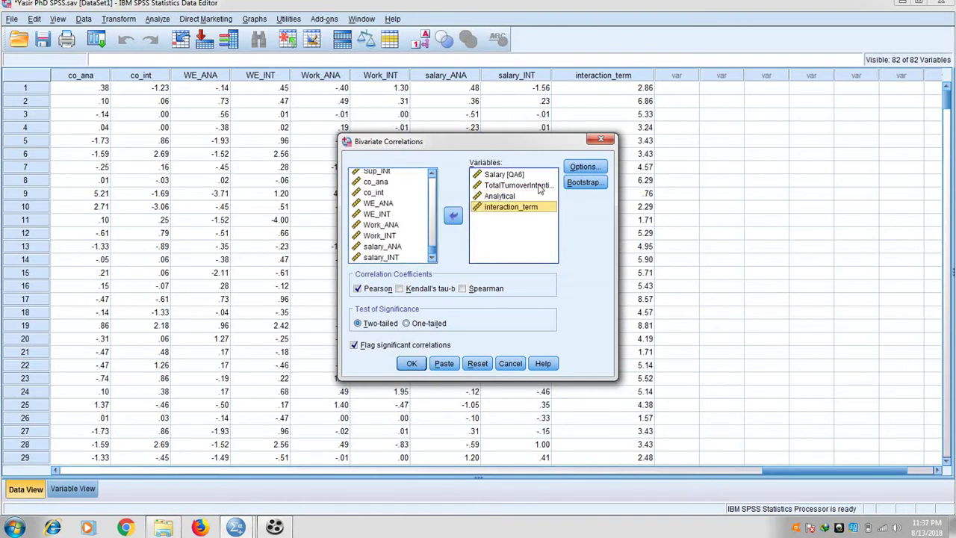
click(540, 185)
click(453, 216)
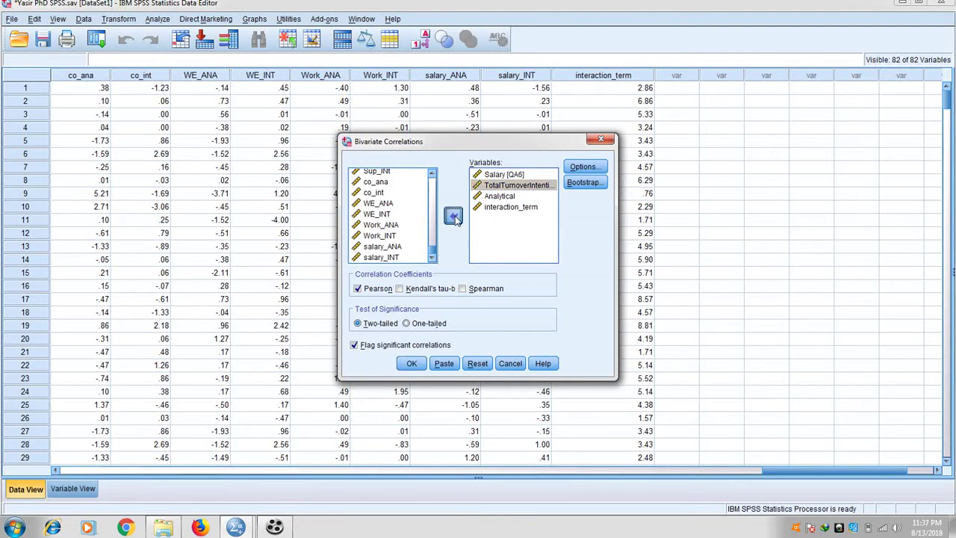
click(453, 216)
Step: Run the Pearson correlations and select the resulting Correlations table
click(413, 364)
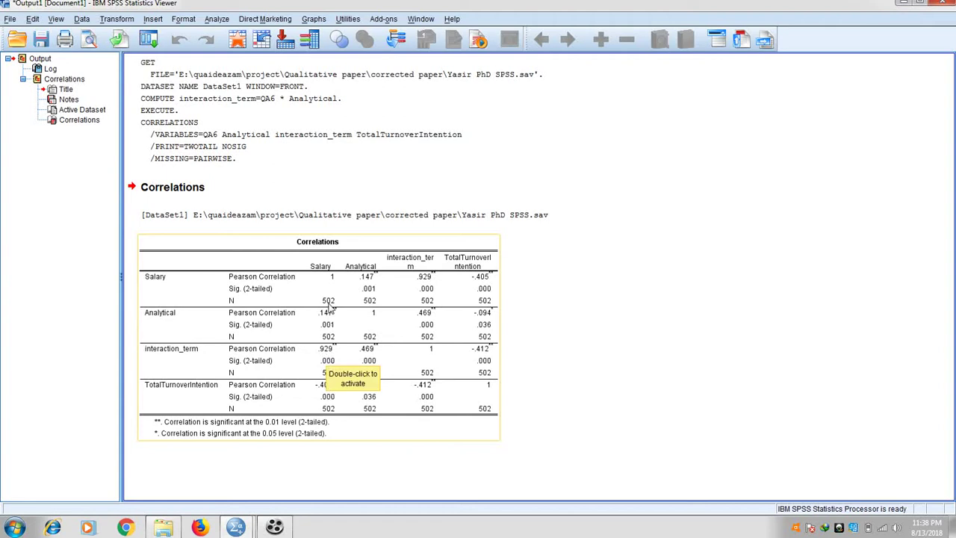
click(323, 400)
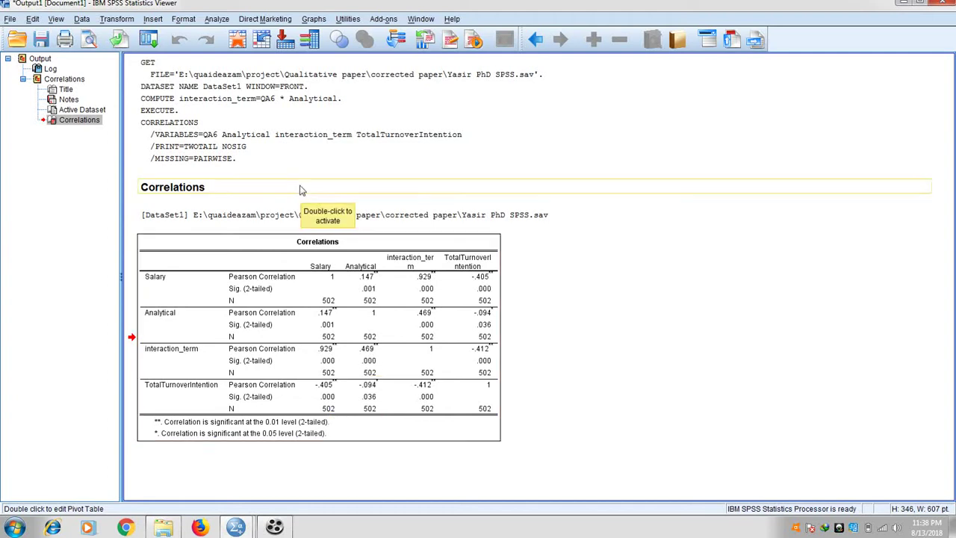
Step: Set up Linear Regression with TotalTurnoverIntention dependent and Salary [QA6] in block 1
click(217, 21)
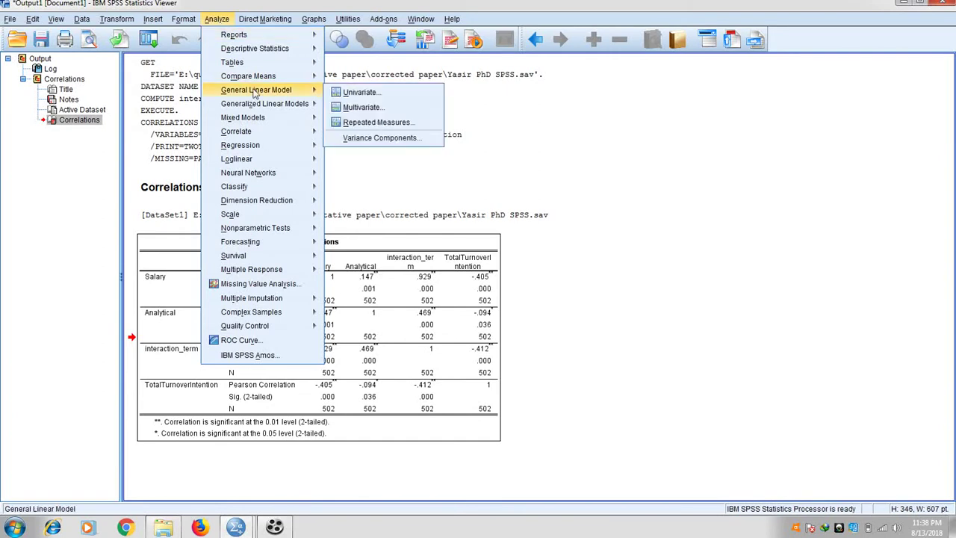
mouse_move(298, 148)
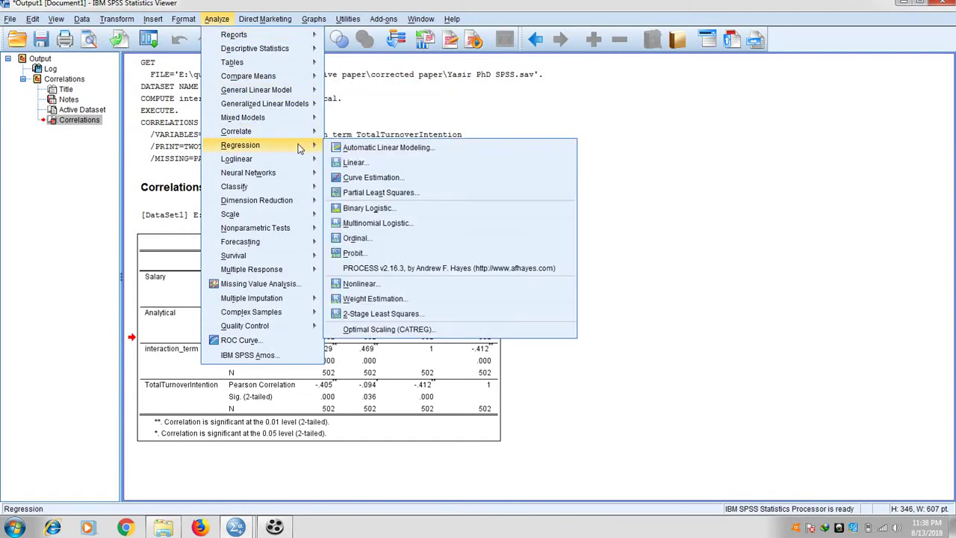
click(351, 164)
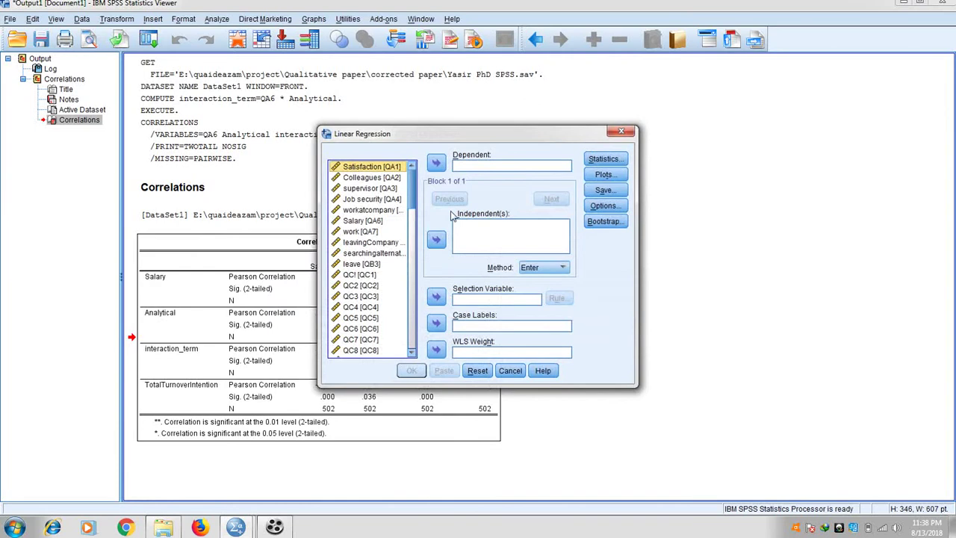
drag(412, 192, 418, 286)
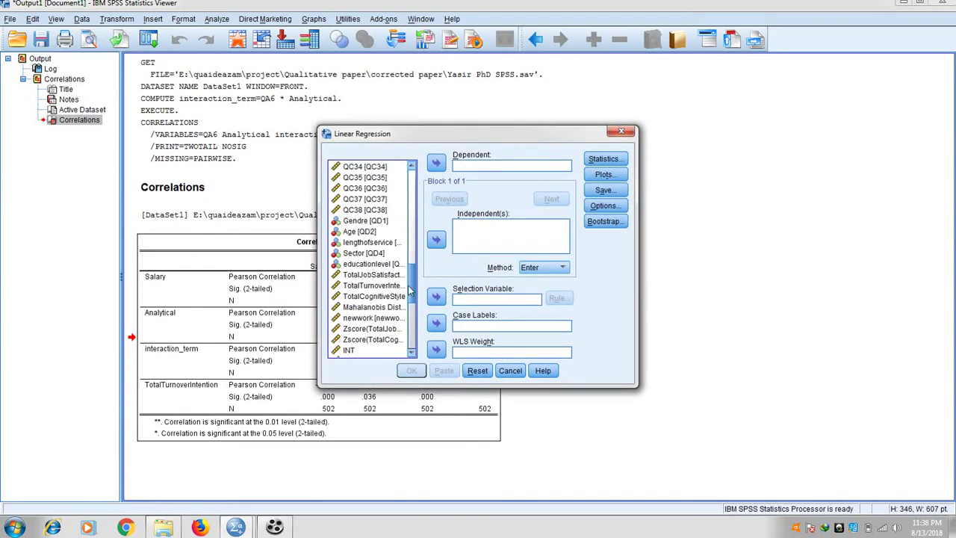
click(382, 285)
click(436, 163)
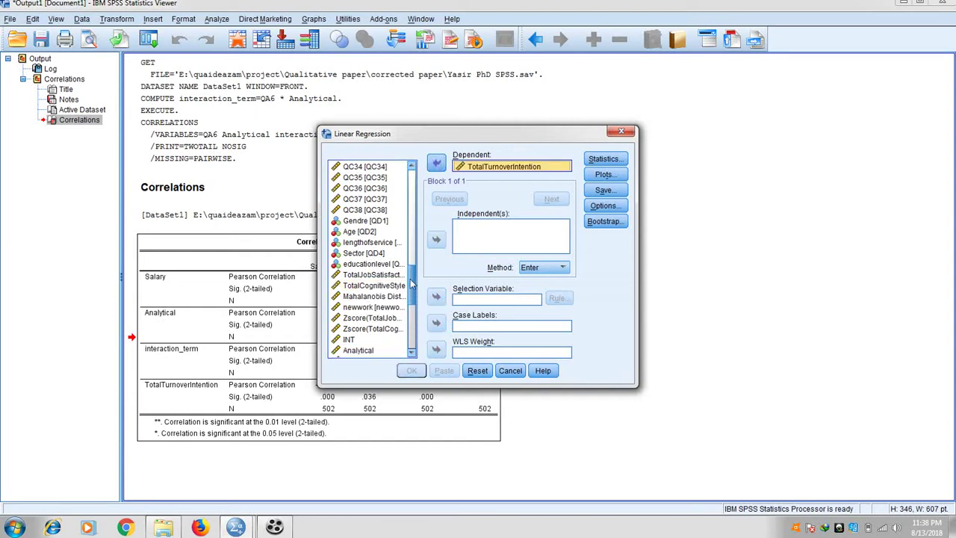
drag(410, 283, 410, 183)
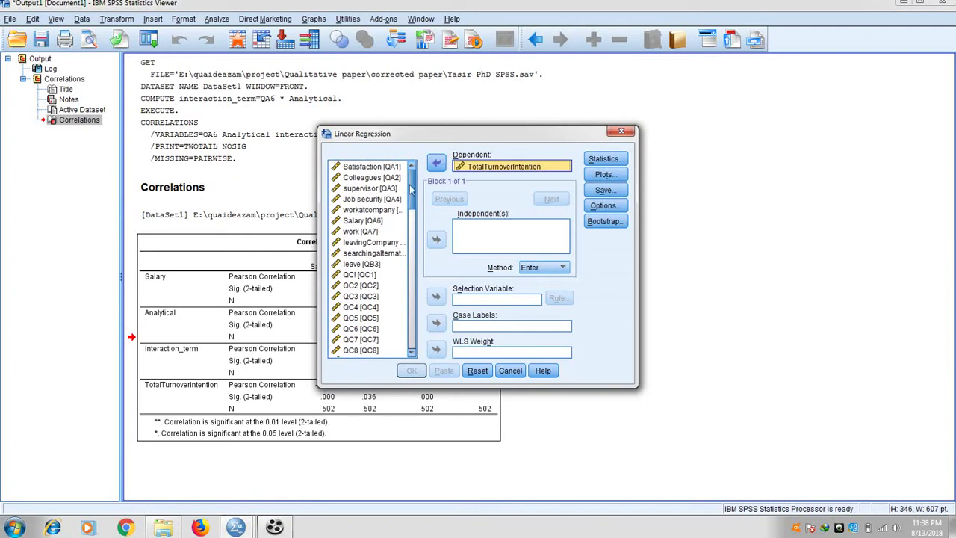
click(375, 221)
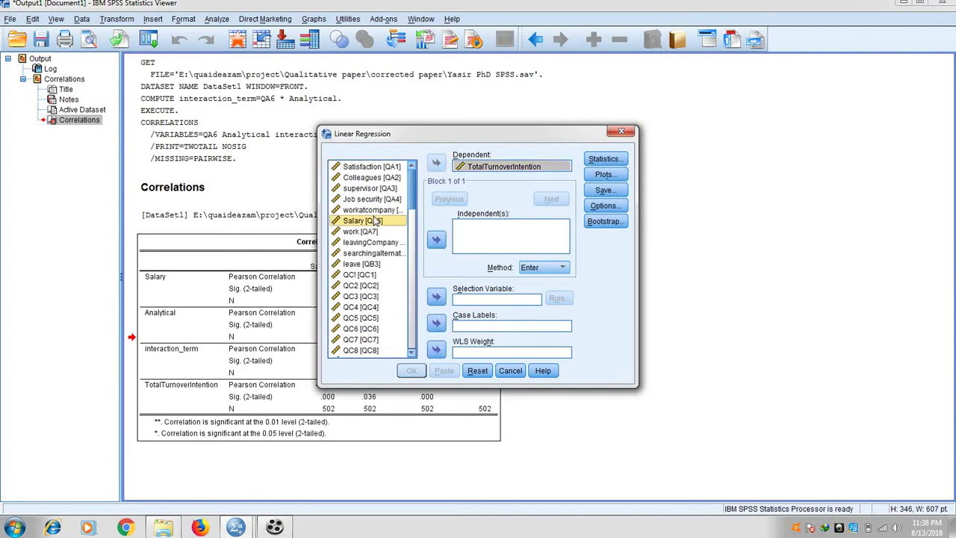
click(437, 239)
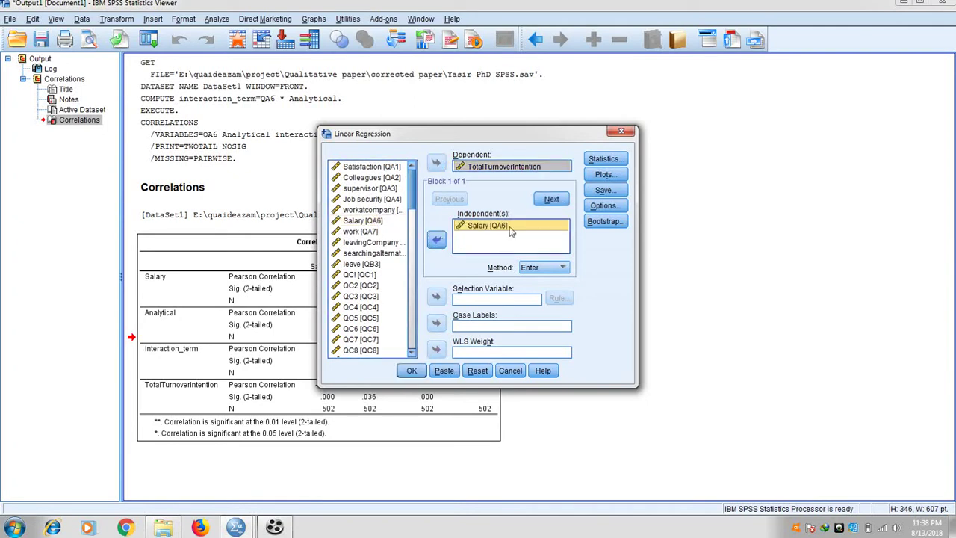
Step: Add Analytical as the block 2 predictor
click(551, 200)
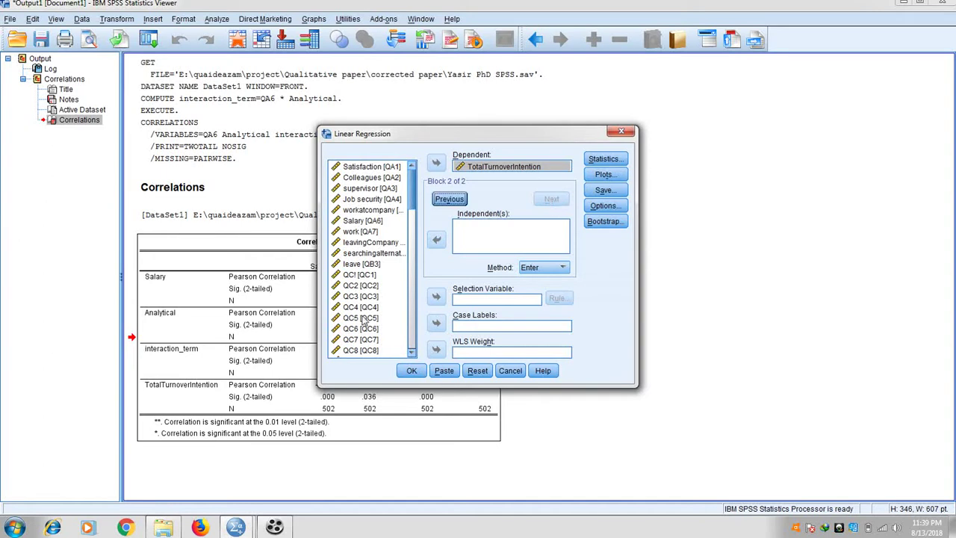
drag(411, 198, 417, 358)
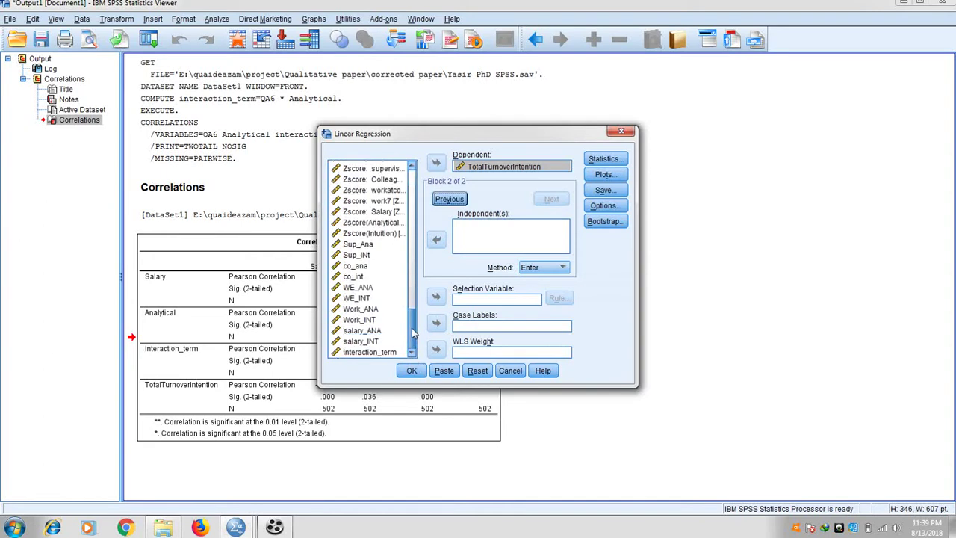
drag(413, 304, 413, 298)
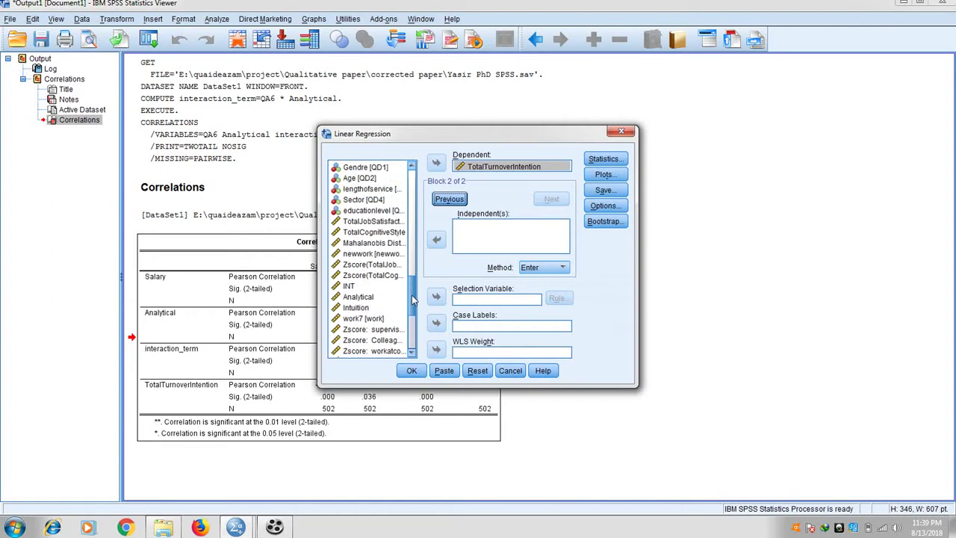
click(368, 298)
click(436, 239)
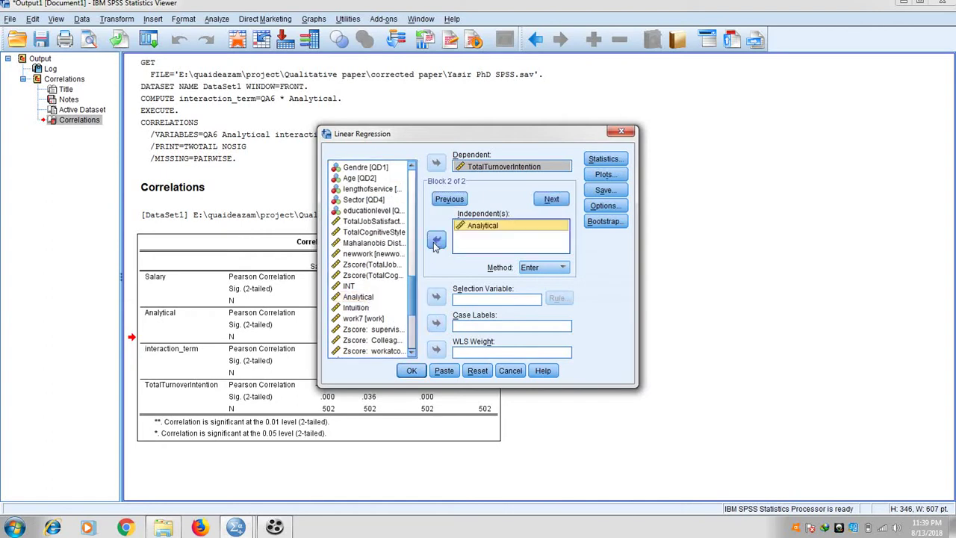
Step: Add interaction_term as the block 3 predictor
click(552, 199)
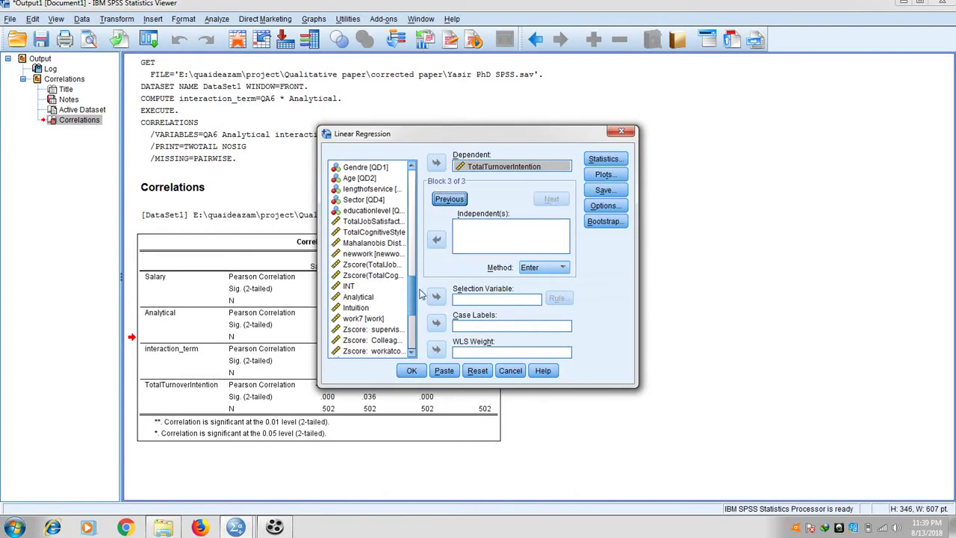
scroll(415, 296, down, 5)
click(370, 352)
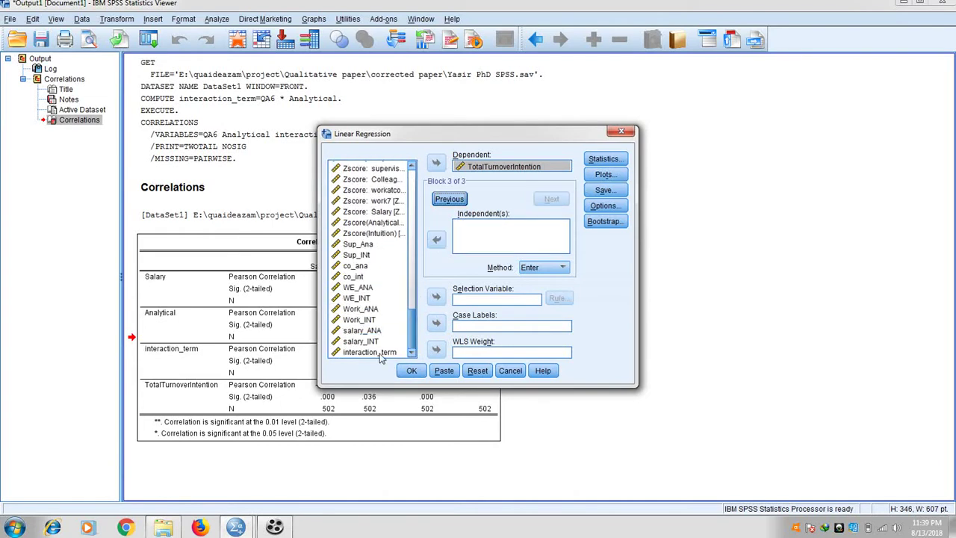
click(436, 239)
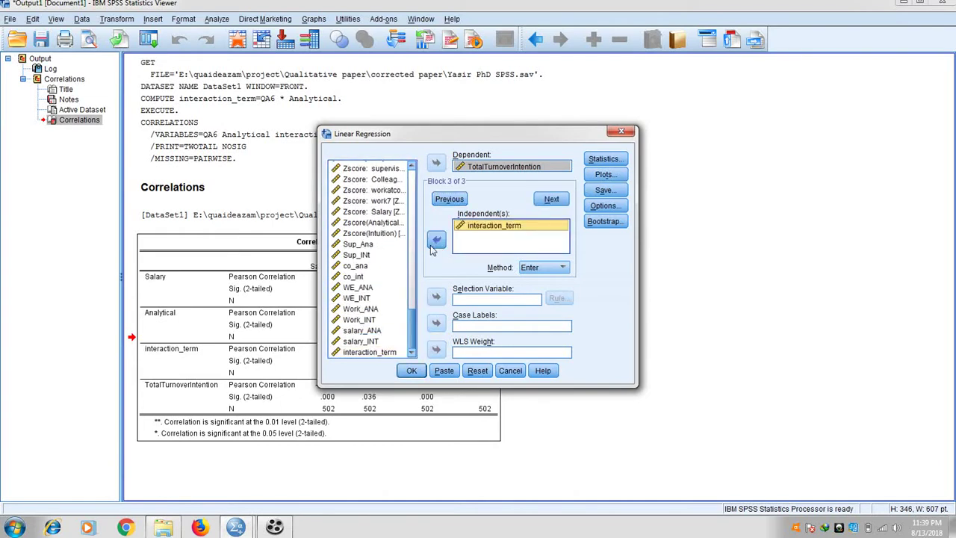
Step: Request R squared change and collinearity diagnostics, then run the three-block regression
click(610, 160)
click(536, 204)
click(522, 242)
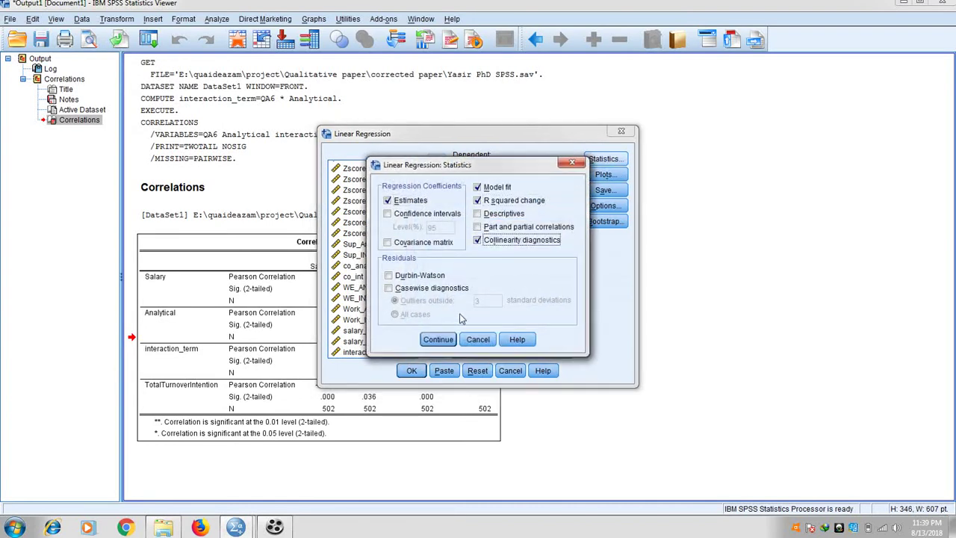
click(438, 339)
click(411, 370)
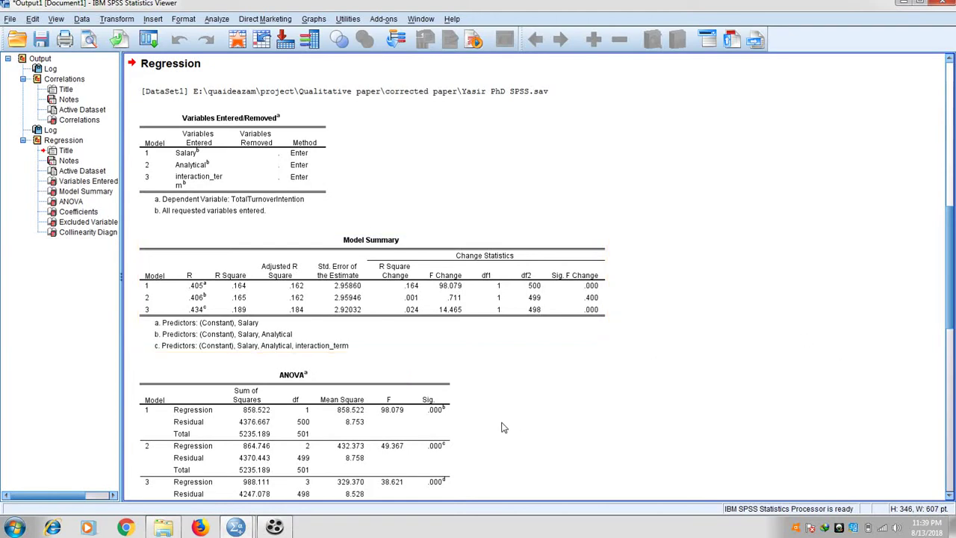
Step: Scroll the Output Viewer past Model Summary and ANOVA to the Coefficients table
scroll(950, 257, down, 3)
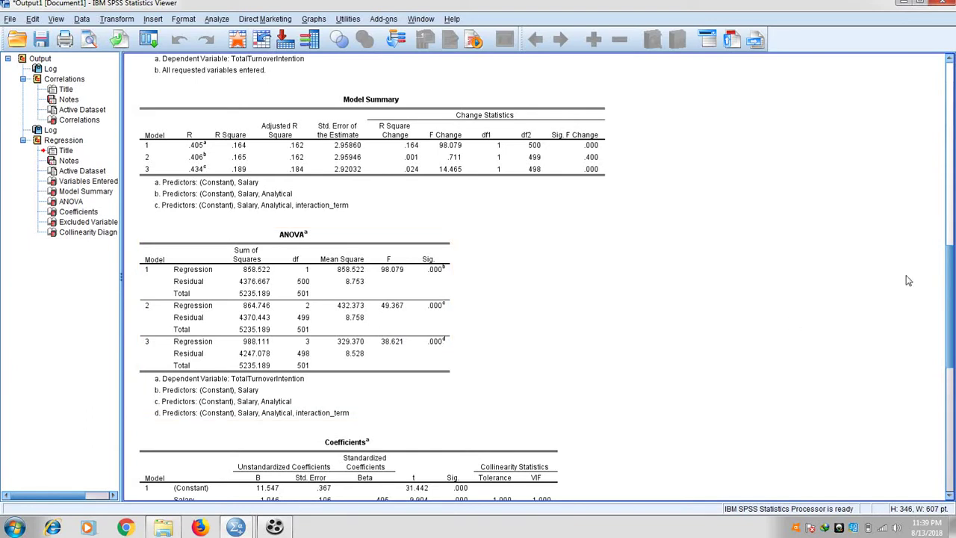
drag(950, 275, 950, 329)
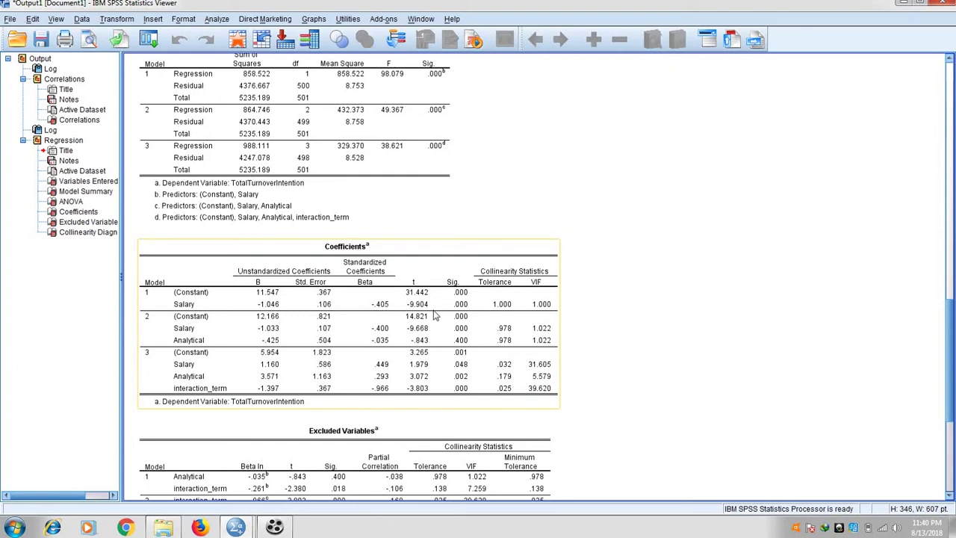
Step: Select the Coefficients pivot table and activate it for editing
click(474, 346)
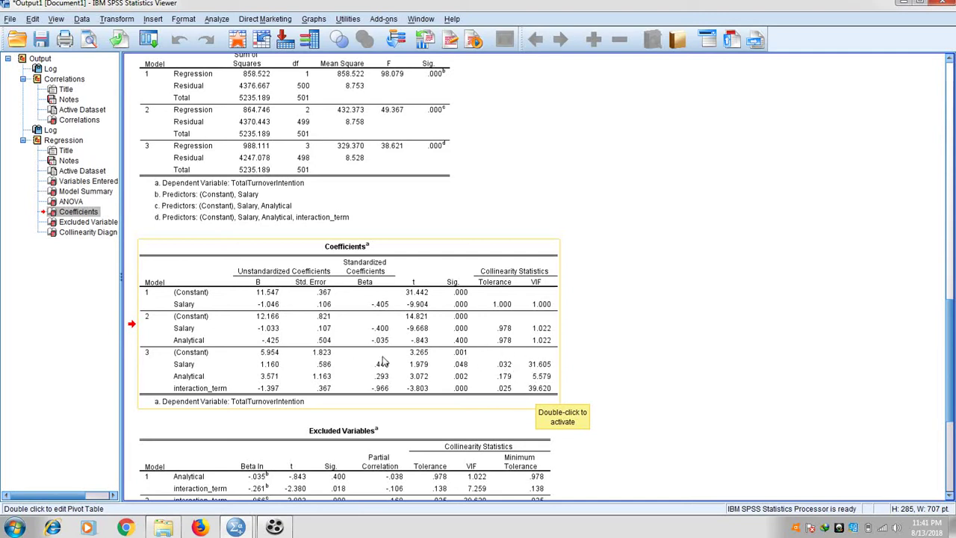
double_click(538, 376)
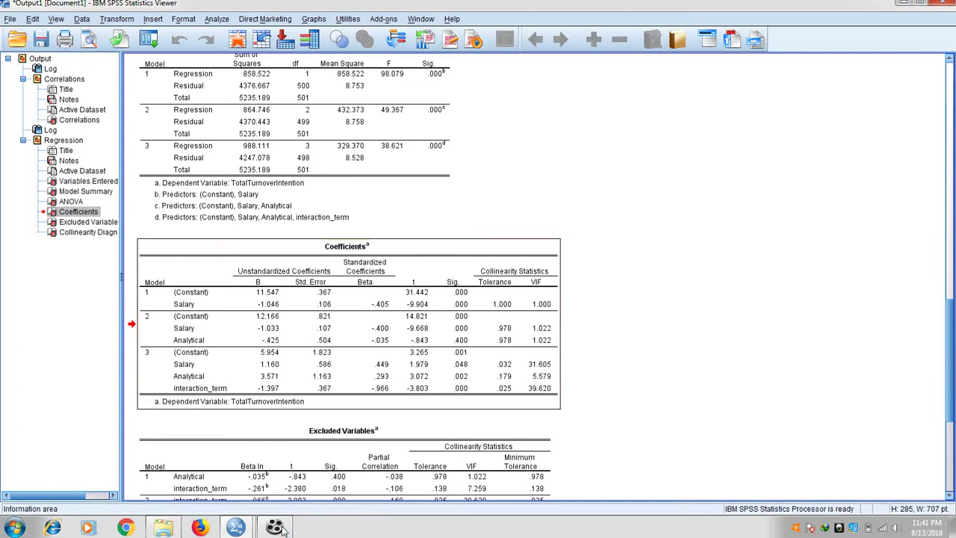